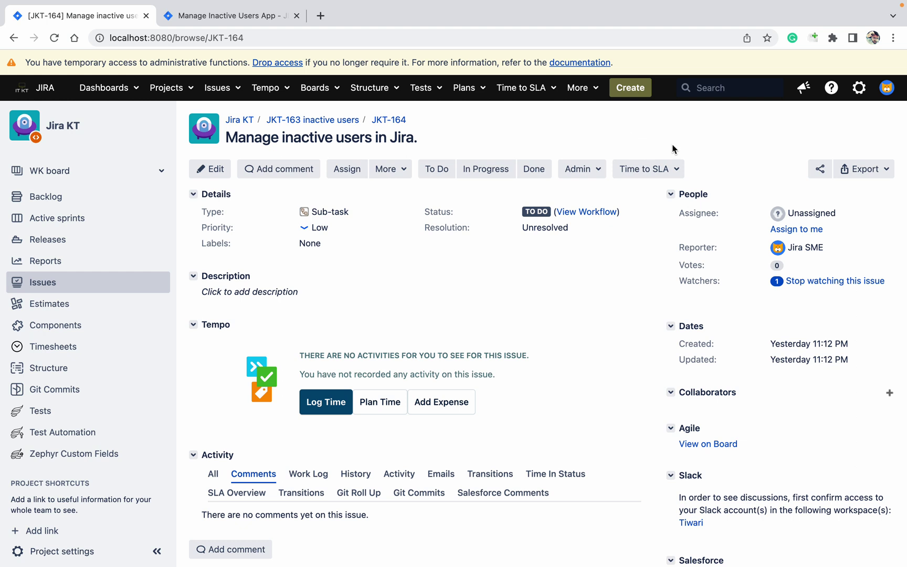
- Open Jira User management in a new tab placed beside the inactive users app tab
left_click(863, 92)
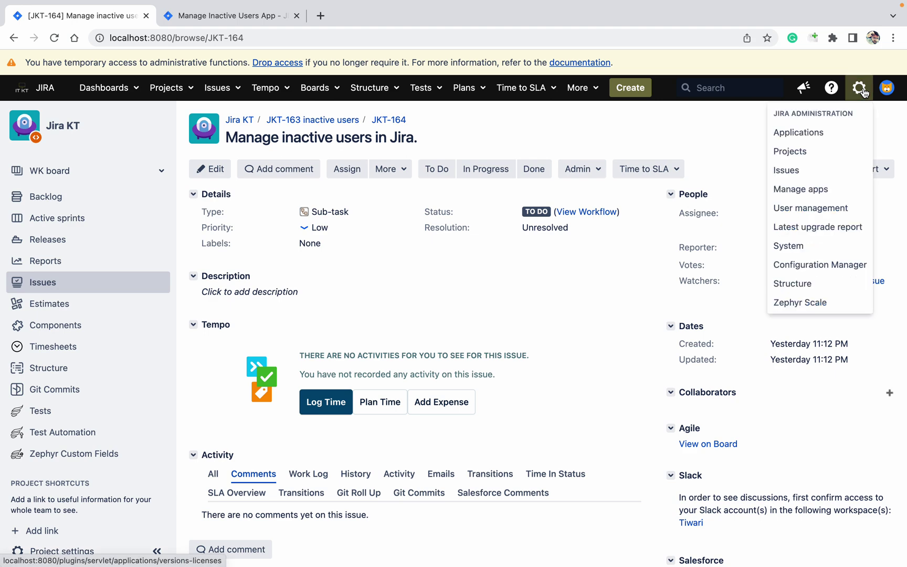
left_click(862, 206, "super")
left_click_drag(248, 16, 399, 26)
- Clear the user filter to list all 13 users, including the inactive ones
key("BackSpace")
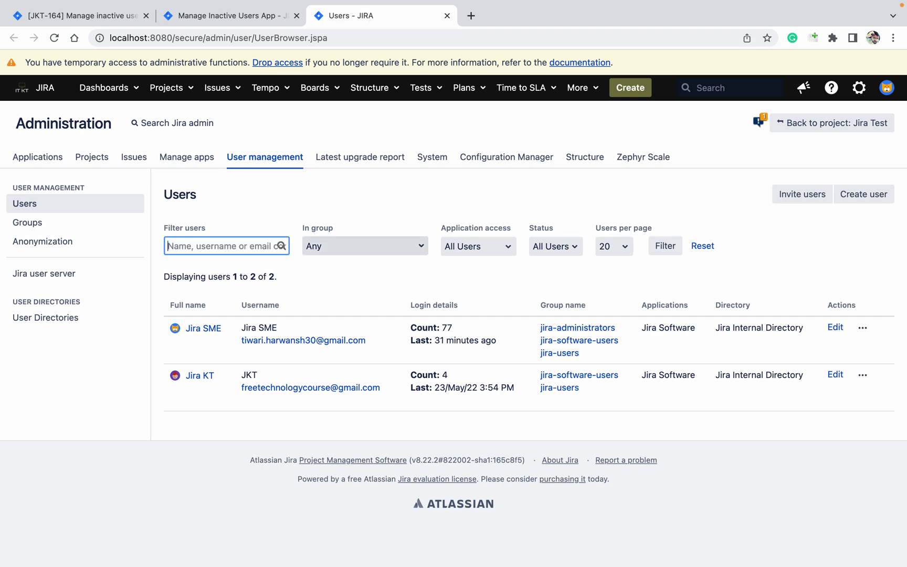
left_click(673, 251)
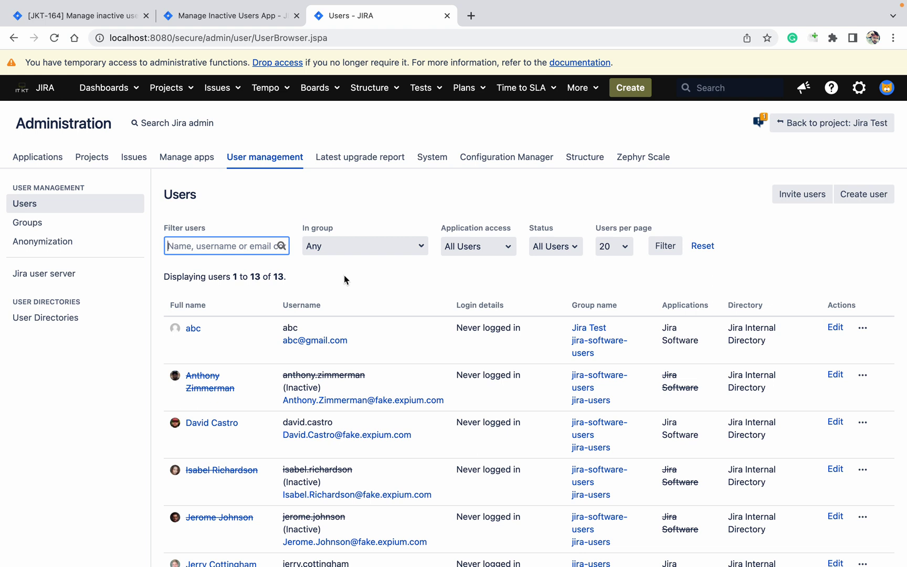
left_click(262, 19)
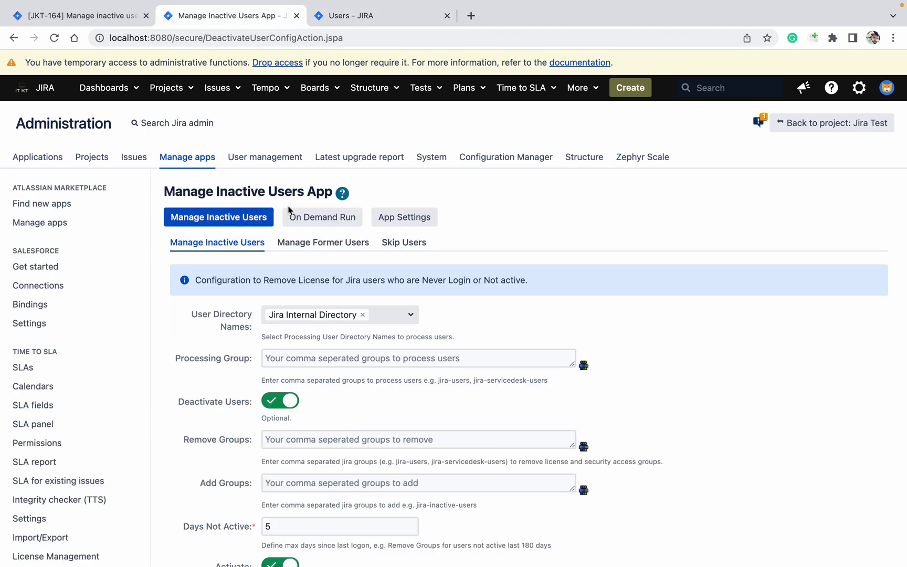
left_click(376, 26)
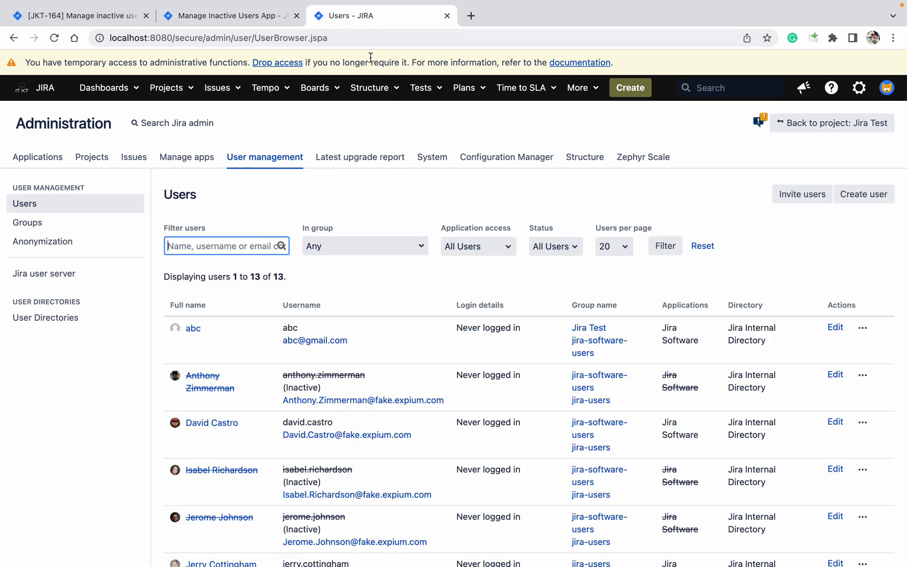
- Filter users by 'jira', check Jira KT's last login and jira-users group, then return to the app
type("jira")
key("Return")
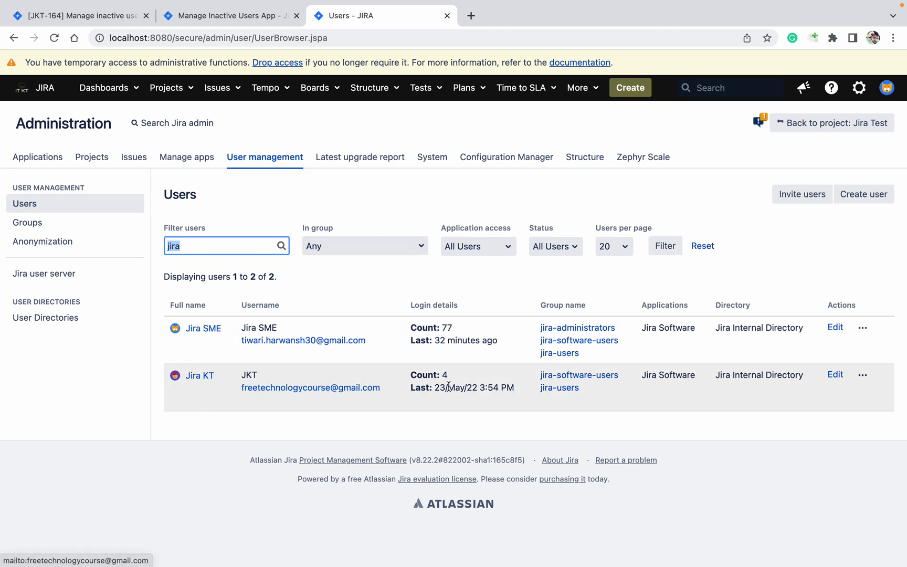
left_click_drag(440, 389, 478, 390)
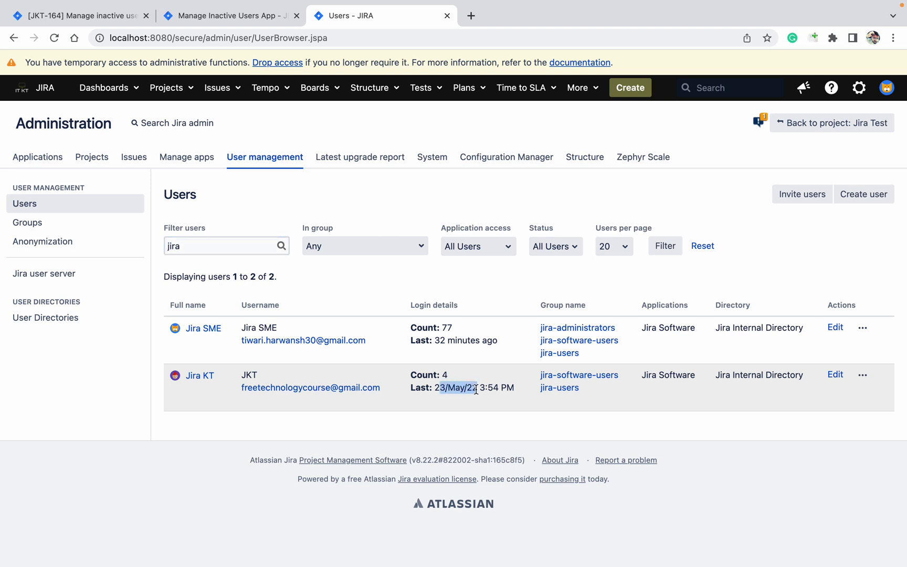
left_click(453, 390)
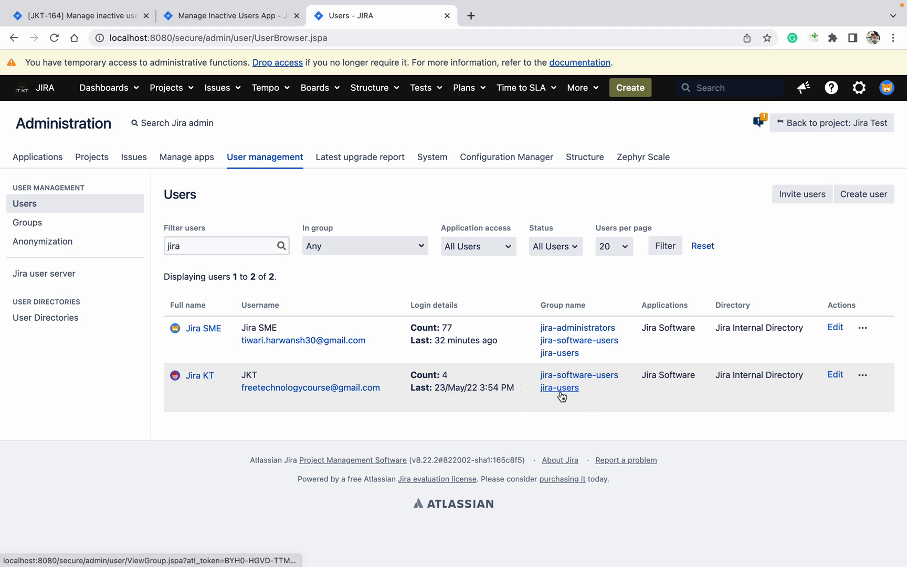
left_click_drag(585, 388, 539, 389)
key("super+c")
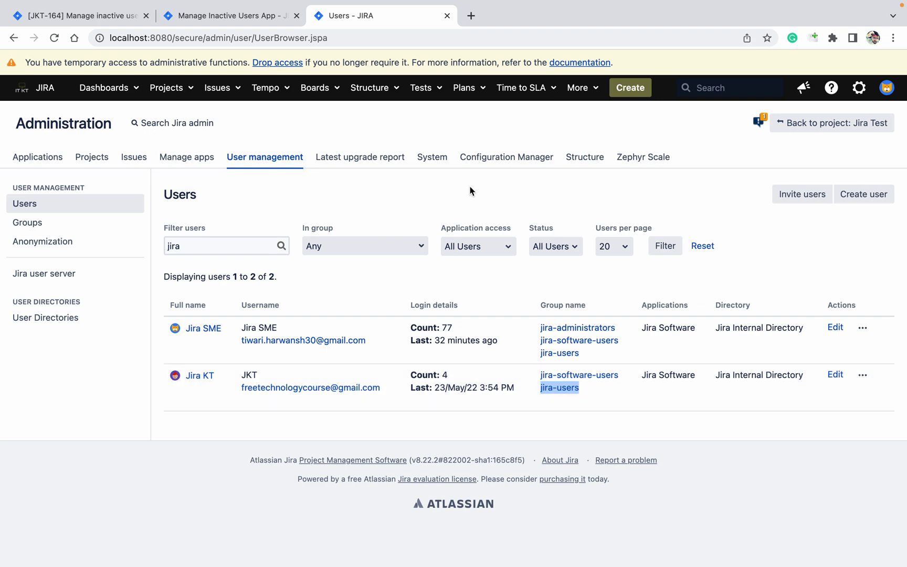
left_click(268, 22)
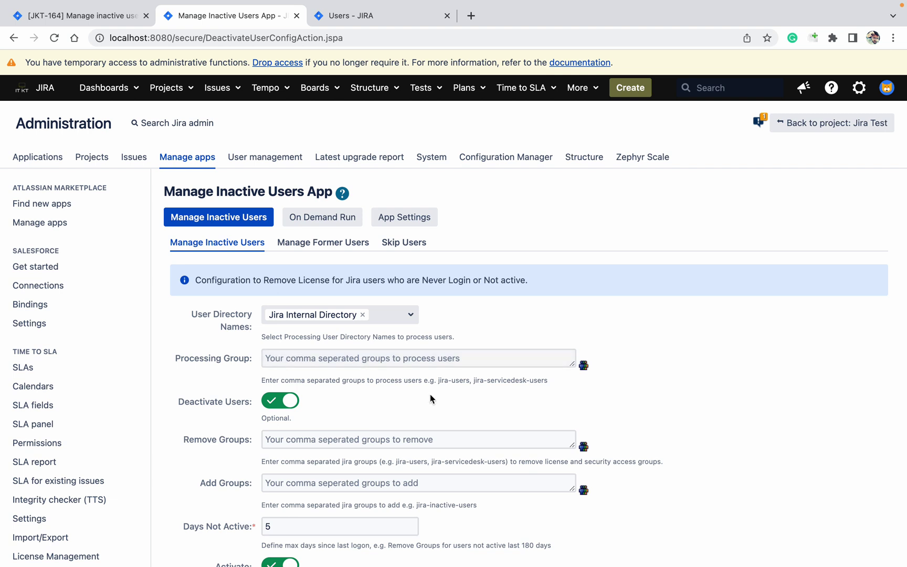
left_click(340, 438)
- Set jira-users as the group to remove in the inactive users configuration and save
key("super+v")
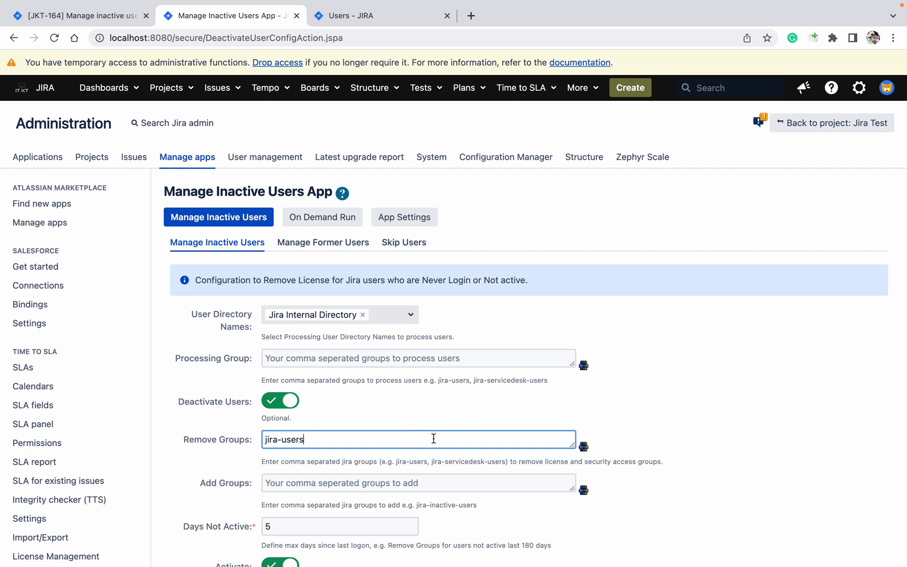
left_click(650, 411)
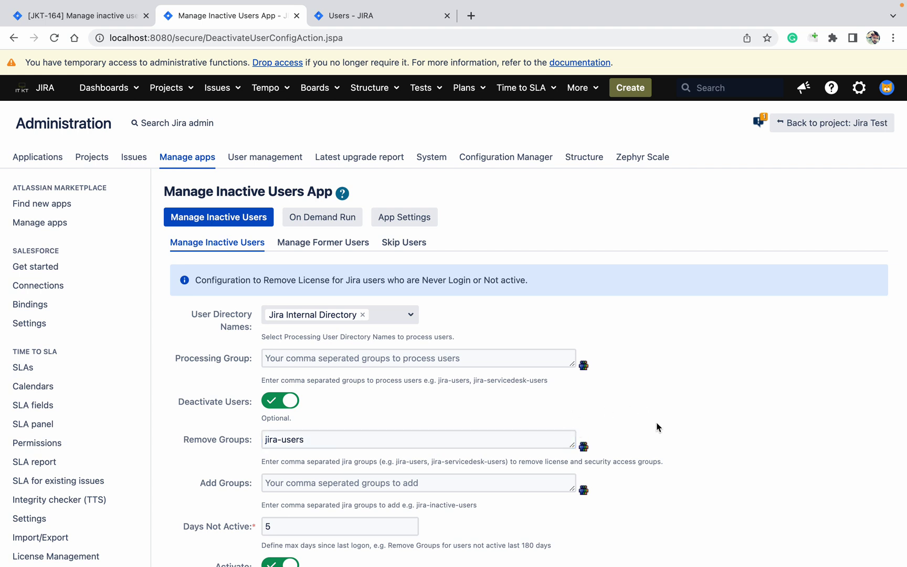
scroll(657, 427, "down", 5)
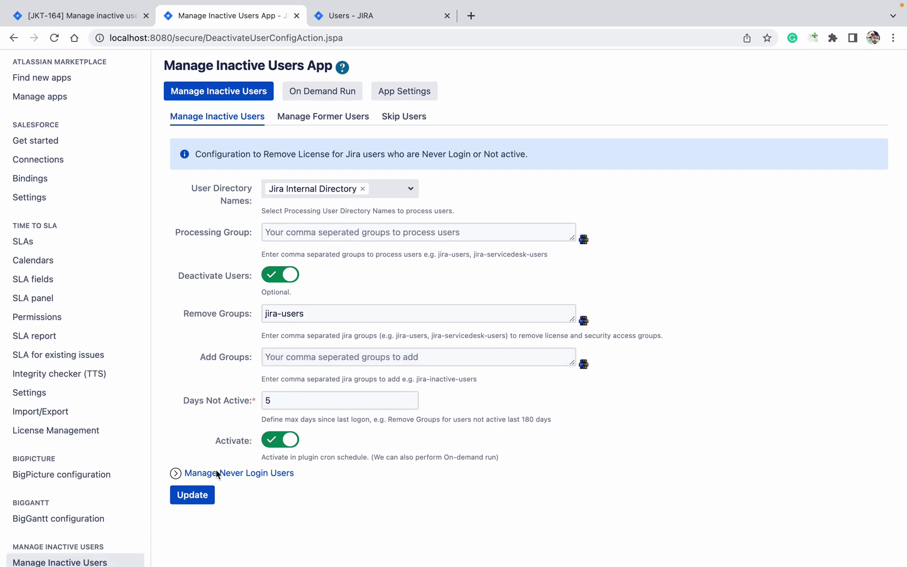
left_click(194, 498)
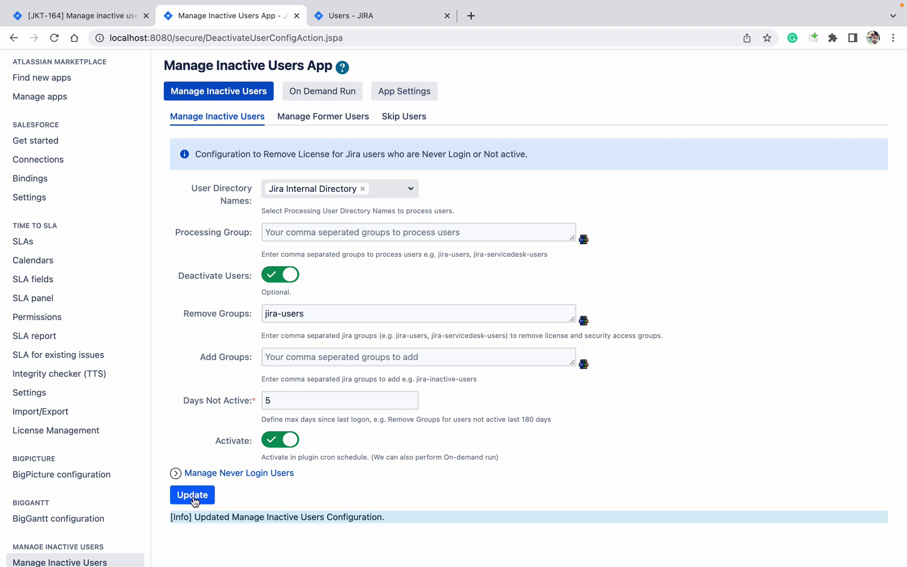
- Run the Inactive Users Clean on demand
left_click(316, 94)
left_click(319, 120)
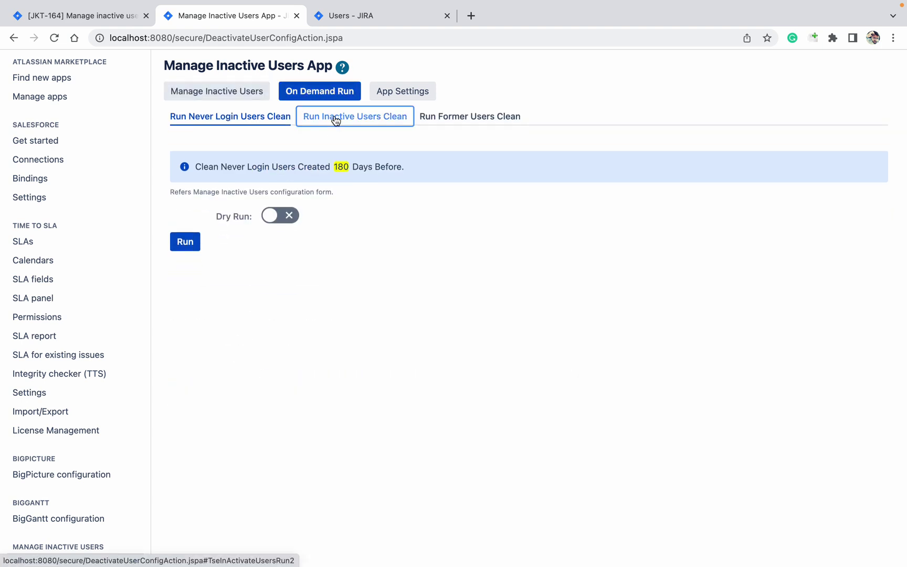
left_click(194, 242)
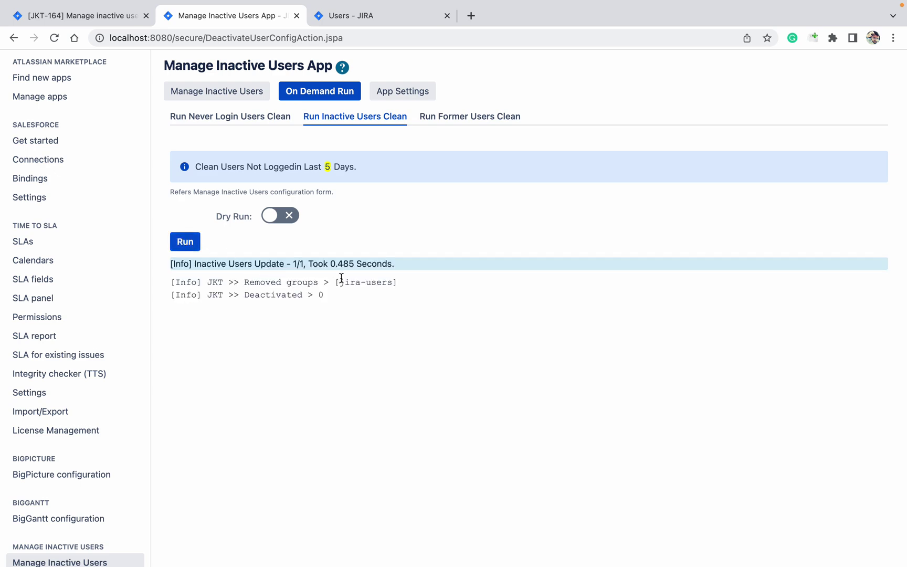
- Refresh the Users list and confirm Jira KT still has jira-software-users
left_click(373, 15)
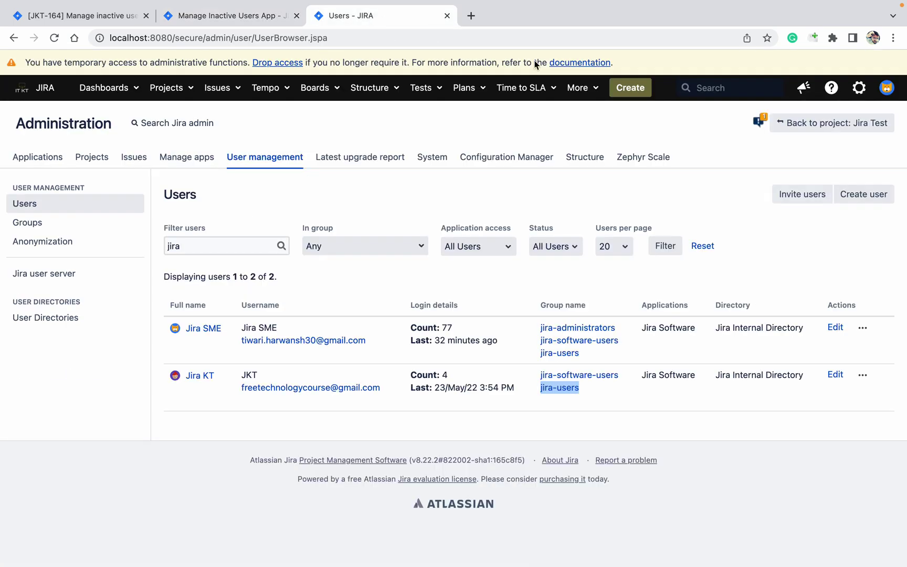
left_click(672, 246)
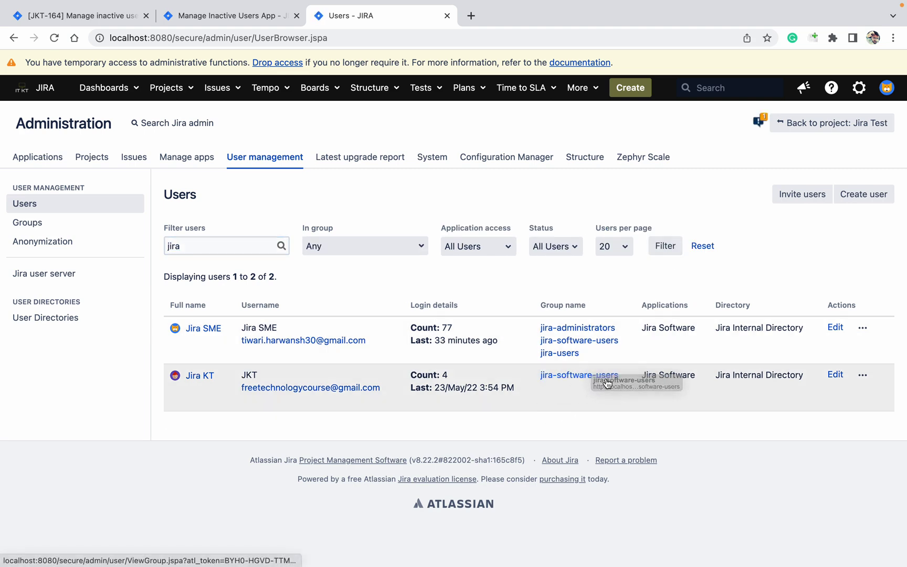
left_click_drag(626, 379, 539, 381)
key("super+c")
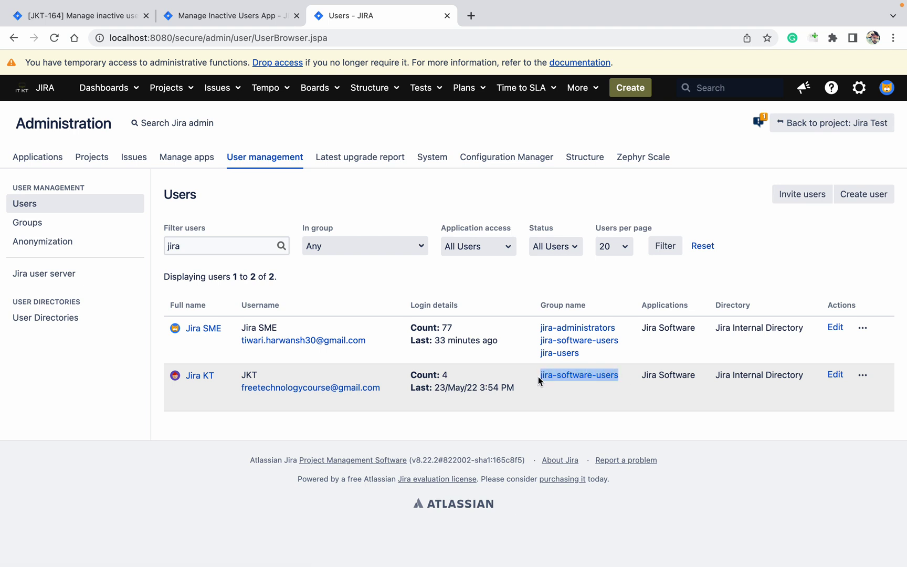
- Append ', jira-software-users' to the Remove Groups and save the configuration
left_click(258, 18)
left_click(221, 92)
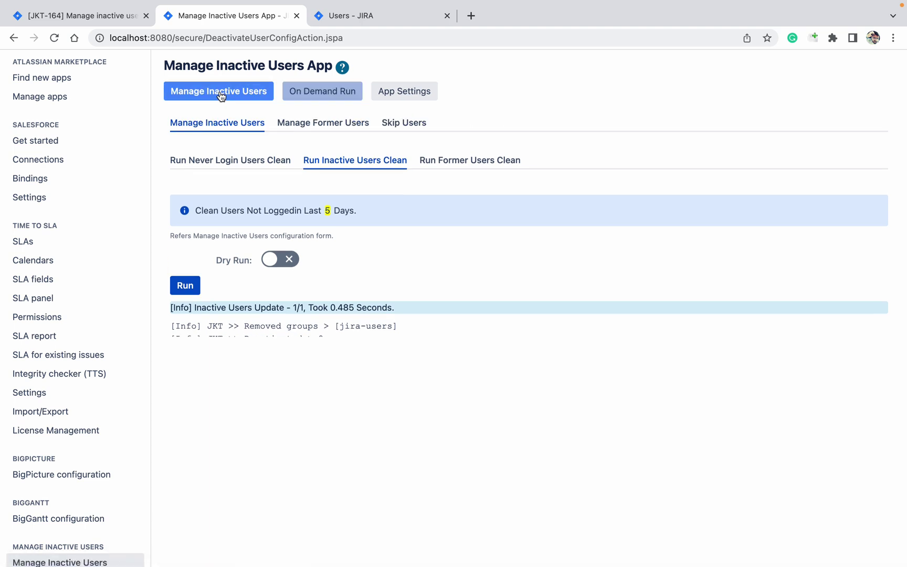
left_click(343, 316)
type(",")
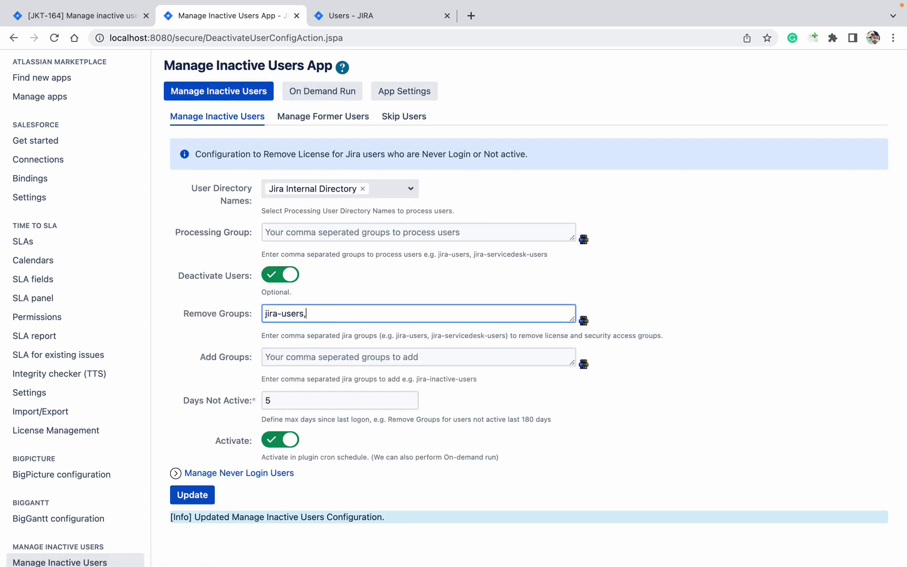
key("super+v")
left_click(195, 495)
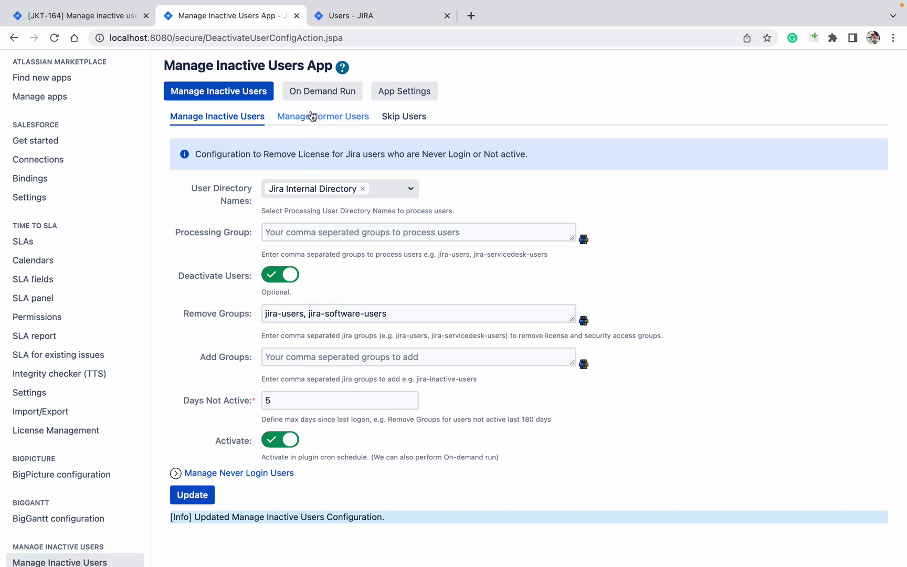
- Rerun the Inactive Users Clean on demand and go back to the Users list
left_click(320, 91)
left_click(190, 241)
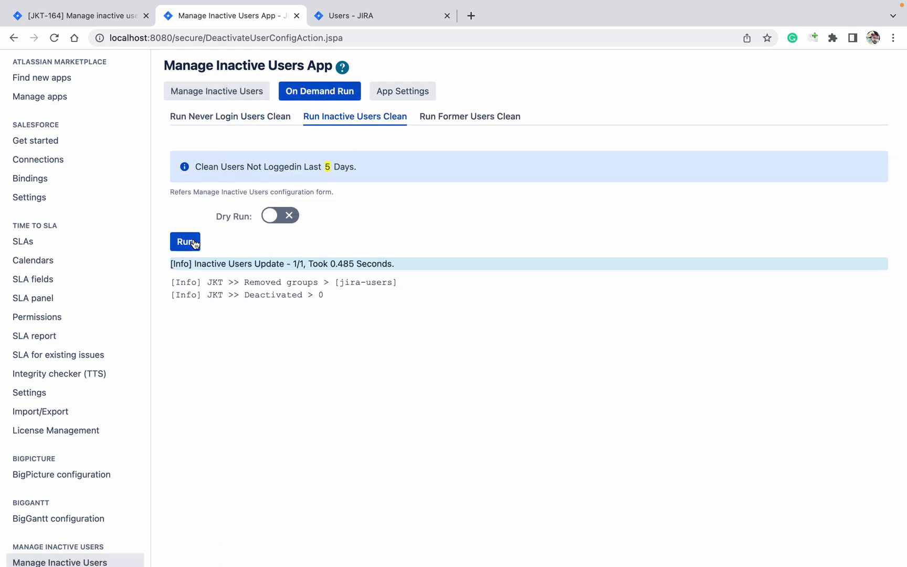
left_click(194, 243)
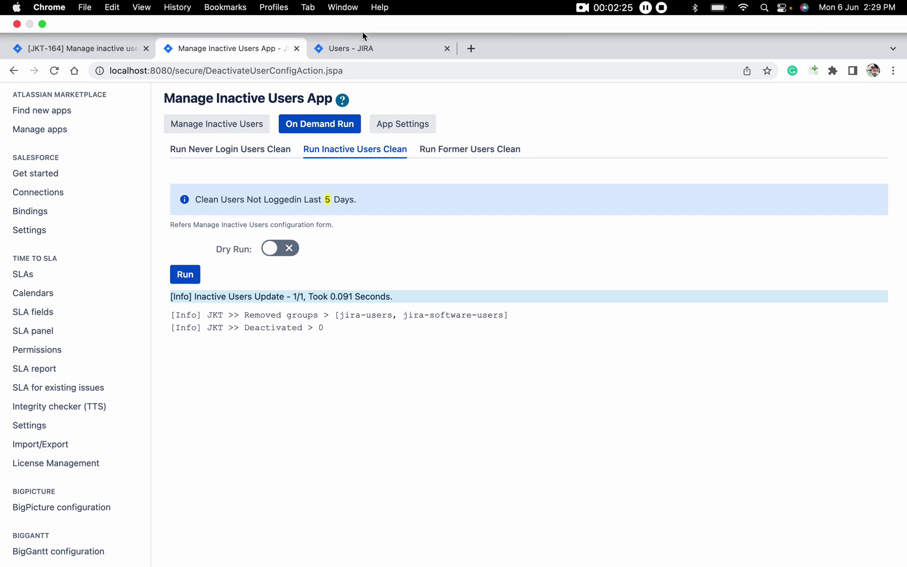
left_click(367, 17)
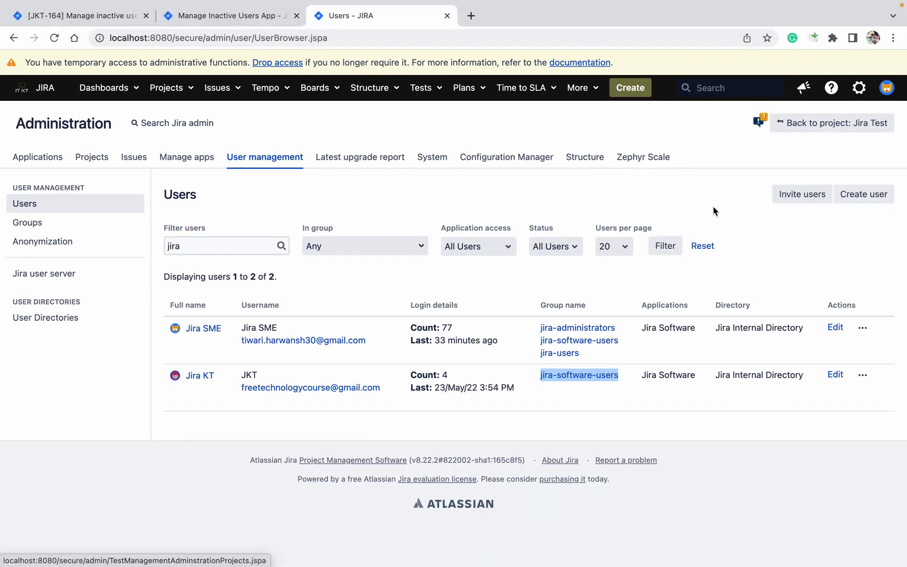
- Refresh the Users list to confirm Jira KT has no groups or application access
left_click(665, 246)
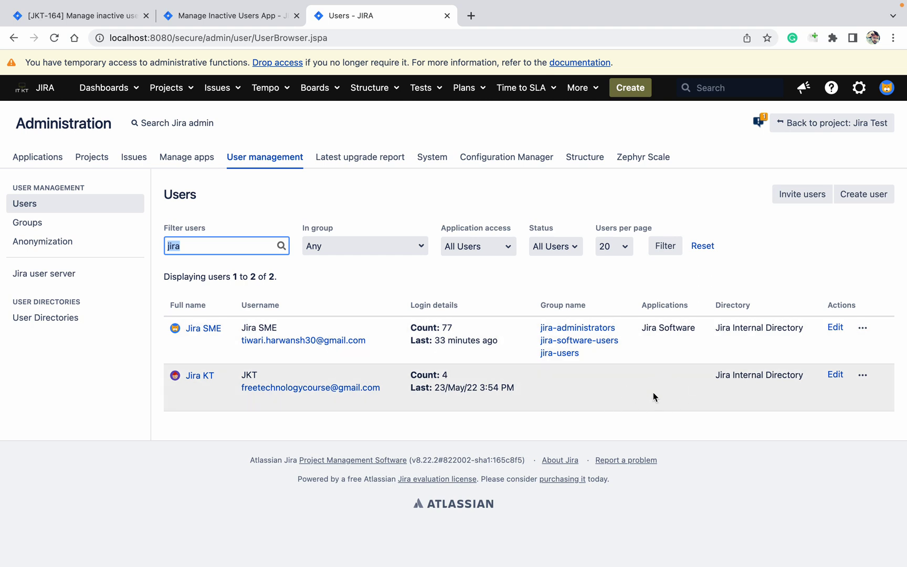
left_click(241, 20)
- Turn off deactivation, trim the removal groups, set jira-software-users as the group to add, and save
left_click(222, 93)
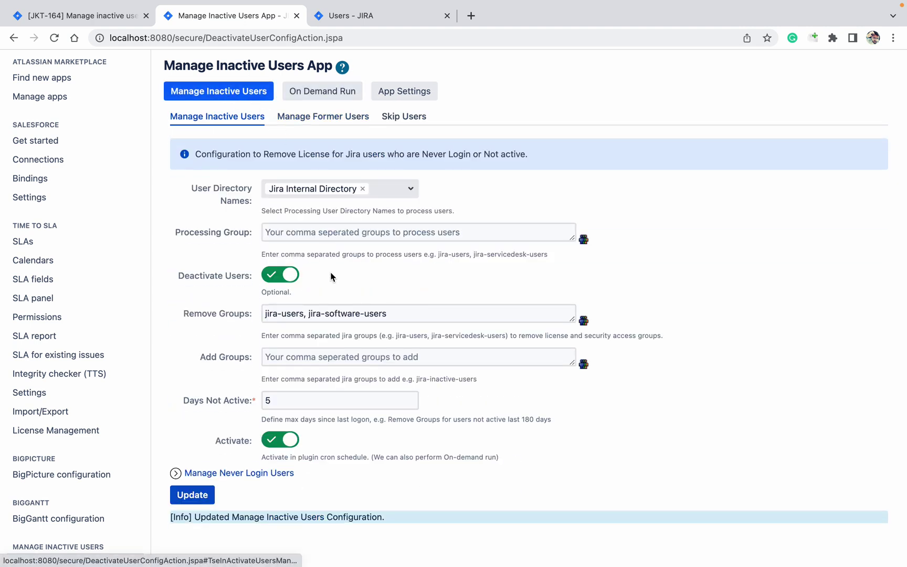
left_click(272, 274)
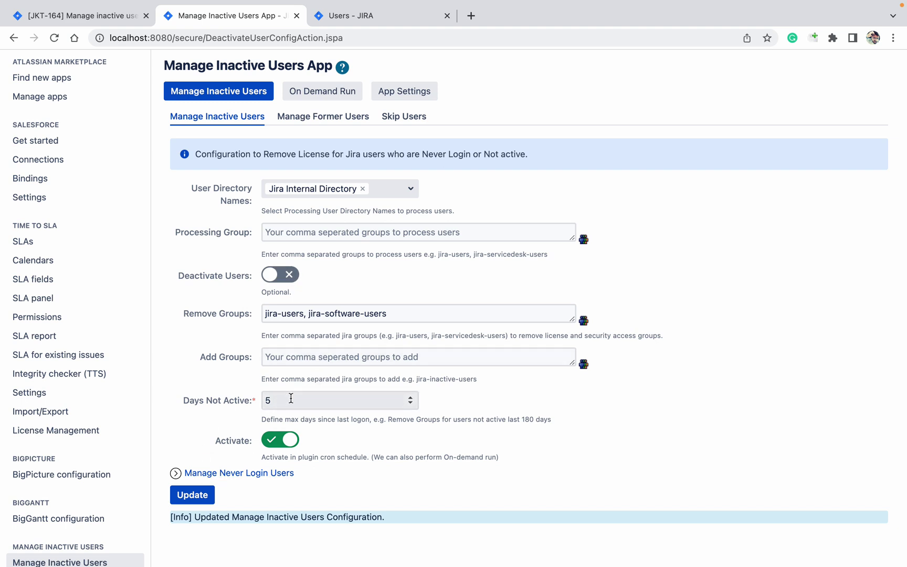
left_click(344, 309)
left_click(399, 314)
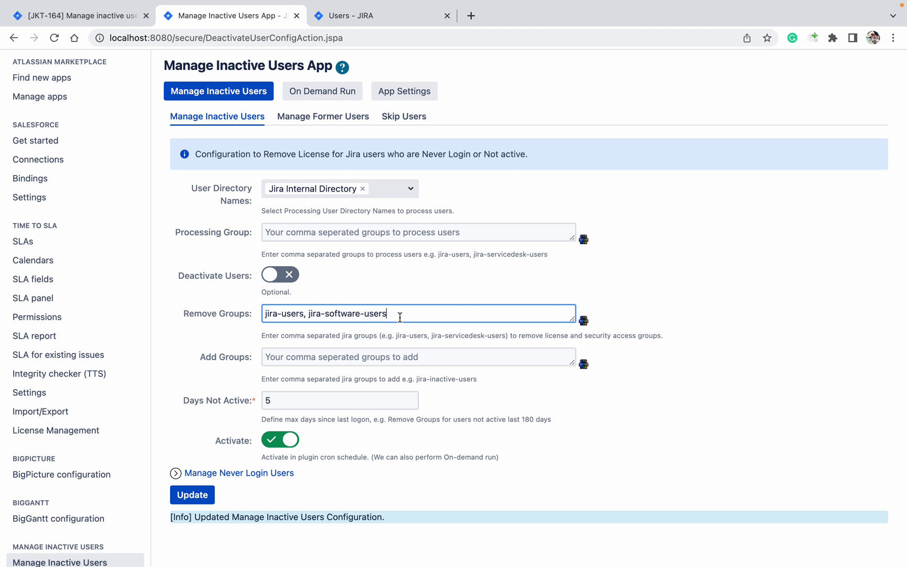
key("BackSpace")
key("BackSpace")
key("BackSpace")
key("BackSpace")
key("BackSpace")
key("BackSpace")
key("BackSpace")
key("BackSpace")
key("BackSpace")
key("BackSpace")
key("BackSpace")
key("BackSpace")
key("BackSpace")
key("BackSpace")
key("BackSpace")
key("BackSpace")
key("BackSpace")
key("BackSpace")
key("BackSpace")
key("BackSpace")
key("BackSpace")
key("BackSpace")
key("BackSpace")
key("BackSpace")
key("BackSpace")
key("BackSpace")
key("BackSpace")
left_click(351, 355)
key("ctrl+v")
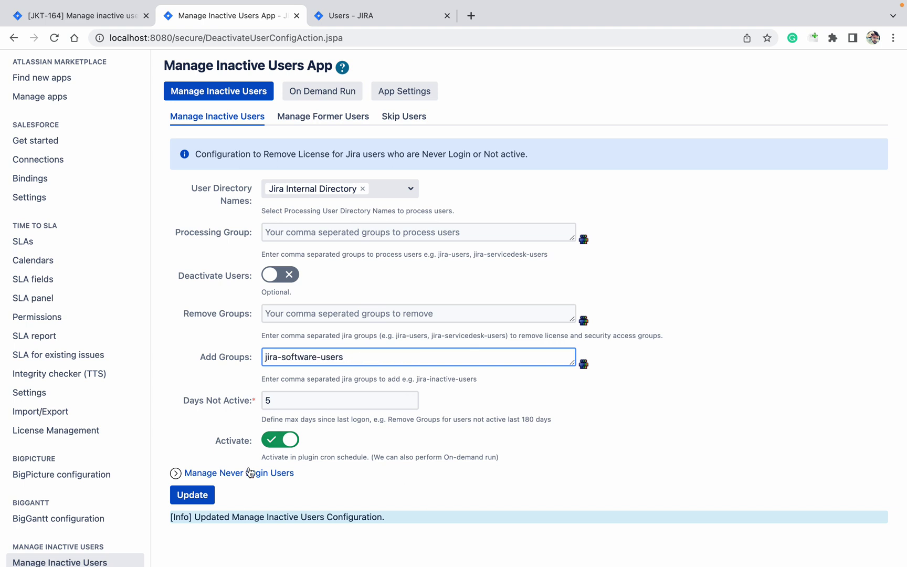
left_click(190, 494)
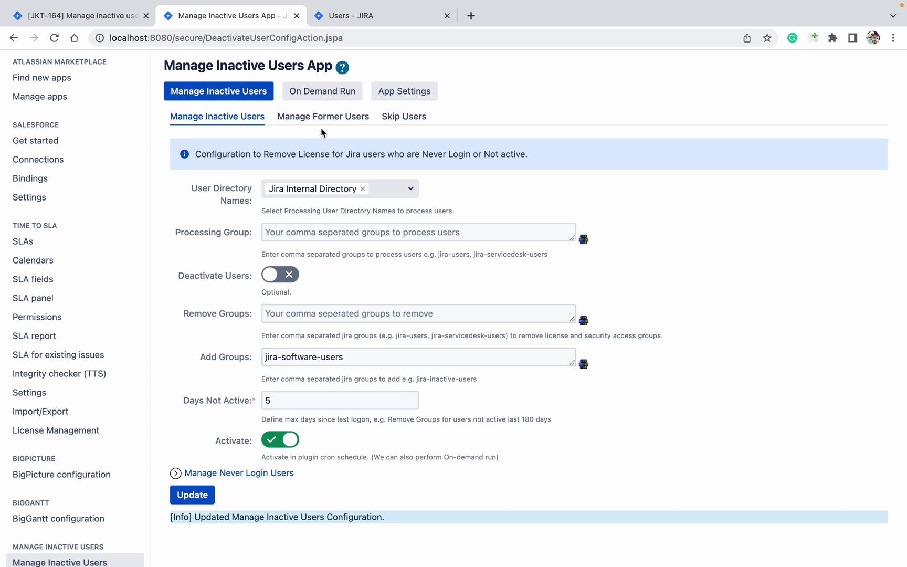
- Run the Inactive Users Clean on demand and refresh the Users list
left_click(318, 92)
left_click(199, 242)
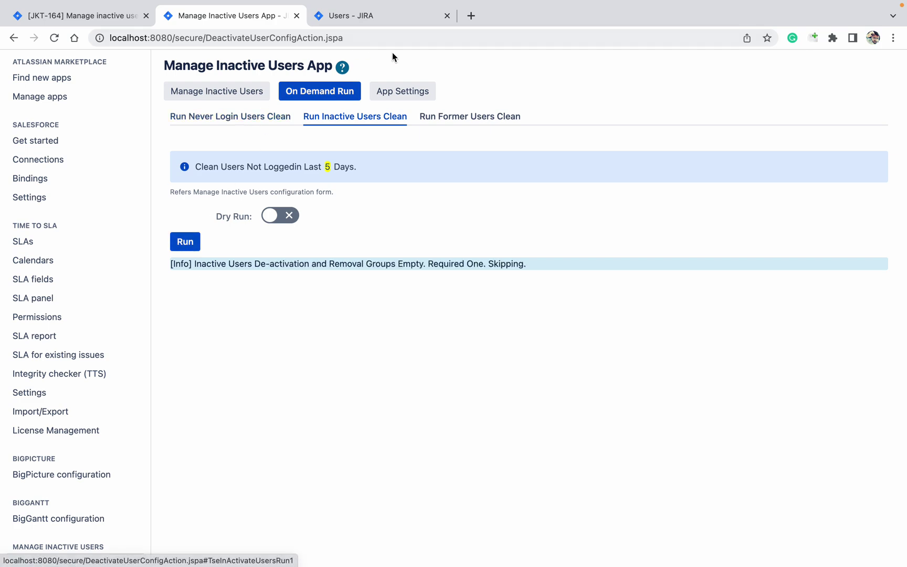
left_click(391, 16)
left_click(673, 255)
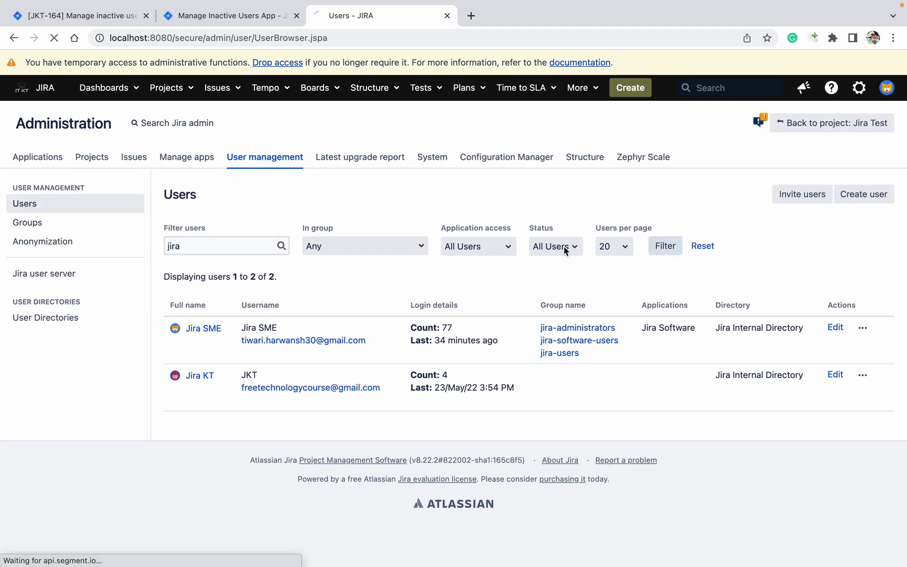
left_click(211, 19)
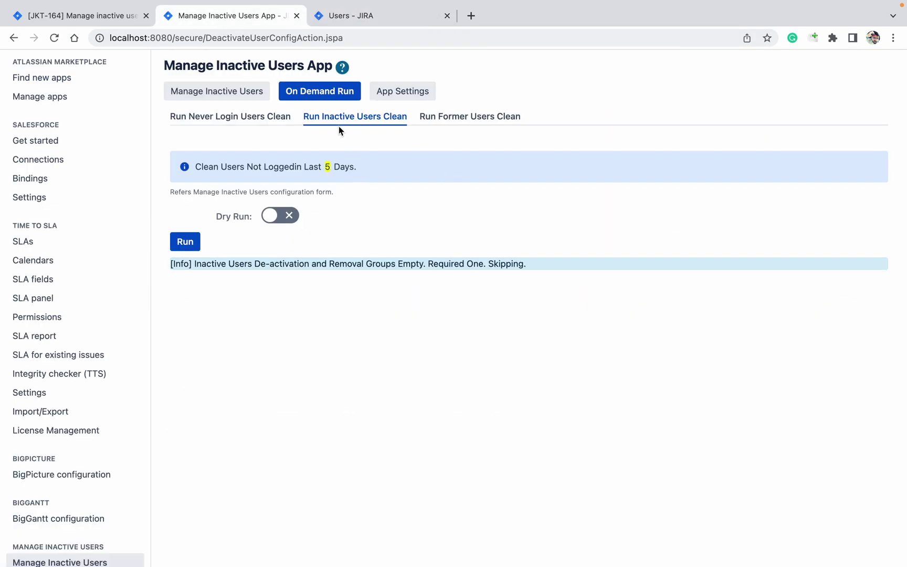
- Activate Manage Former Users for Jira Internal Directory, adding jira-software-users, and save
left_click(232, 94)
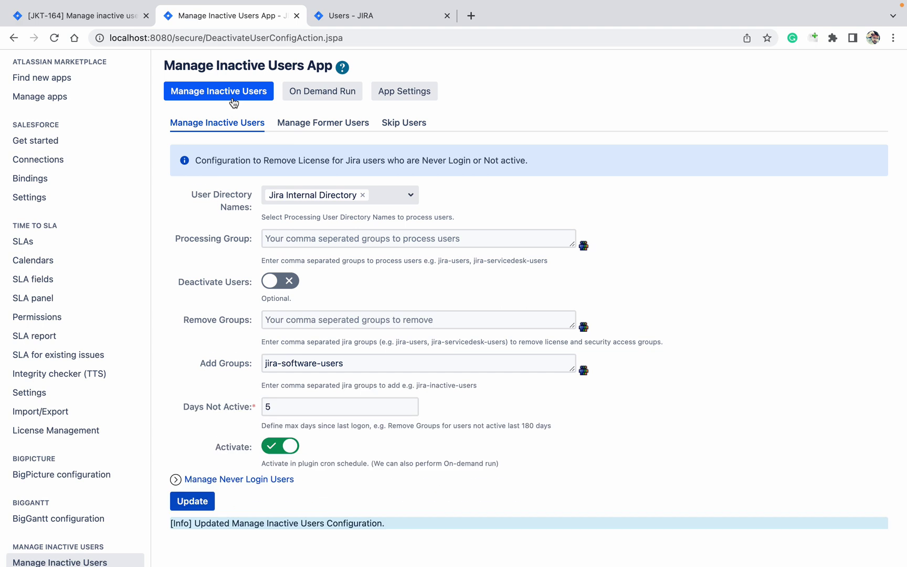
left_click(323, 117)
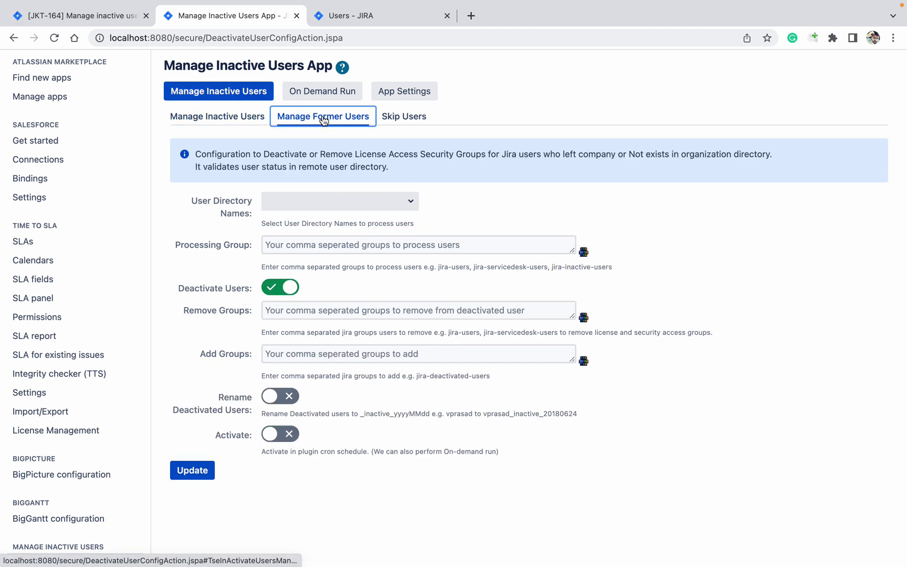
left_click(284, 435)
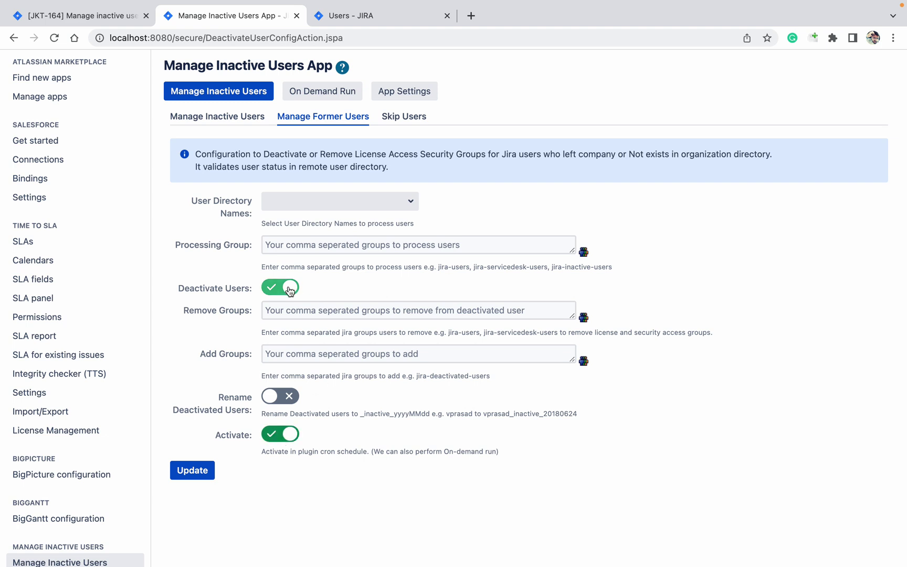
left_click(295, 202)
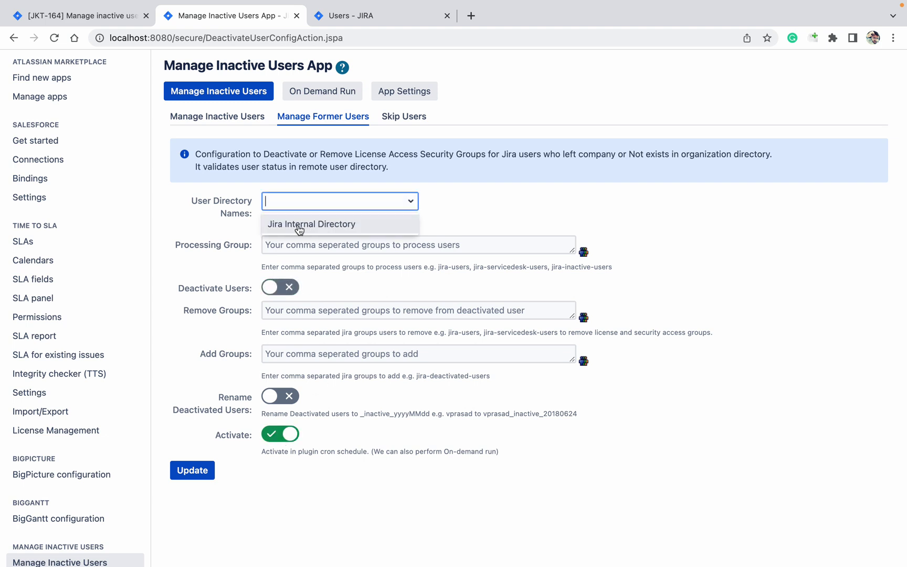
left_click(315, 224)
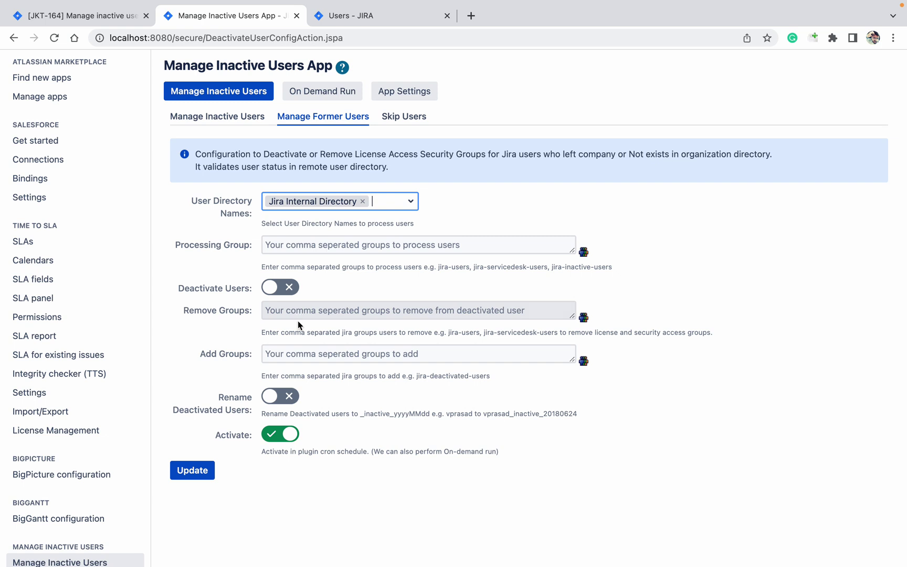
left_click(288, 354)
key("super+v")
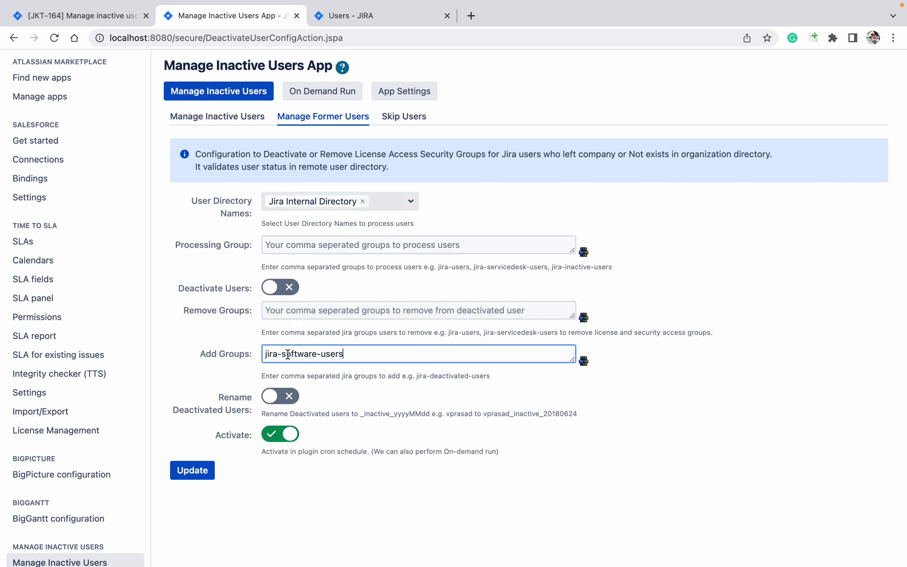
left_click(193, 472)
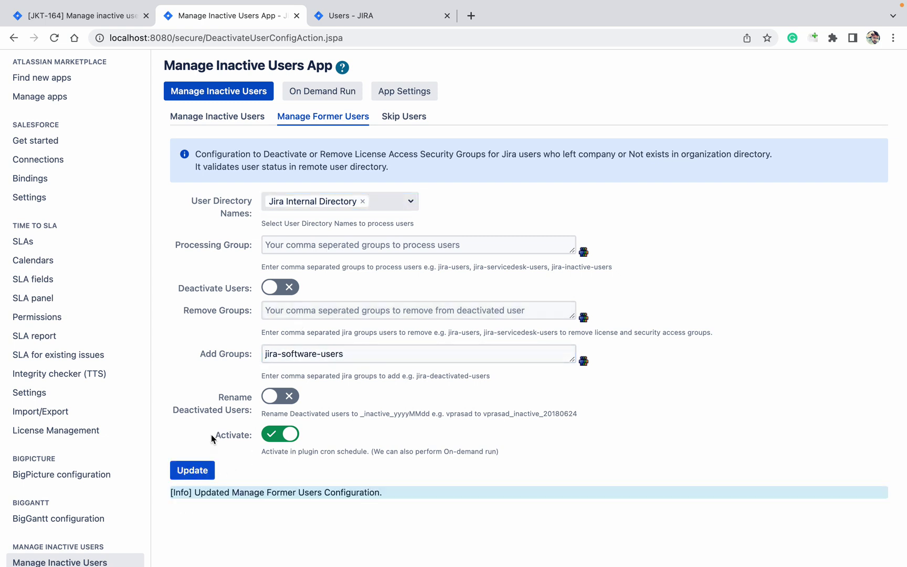
- Dry-run the Former, Inactive and Never Login users cleans on demand
left_click(326, 94)
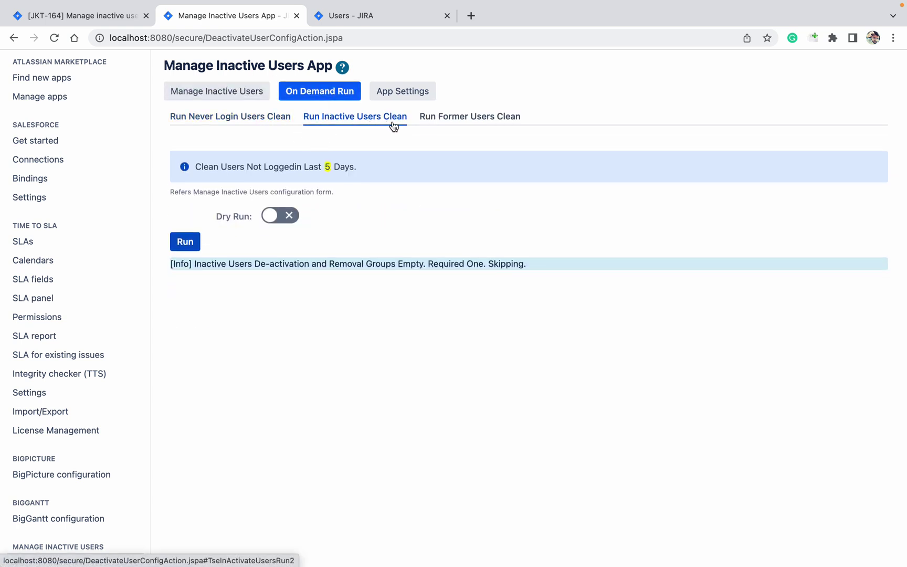
left_click(436, 120)
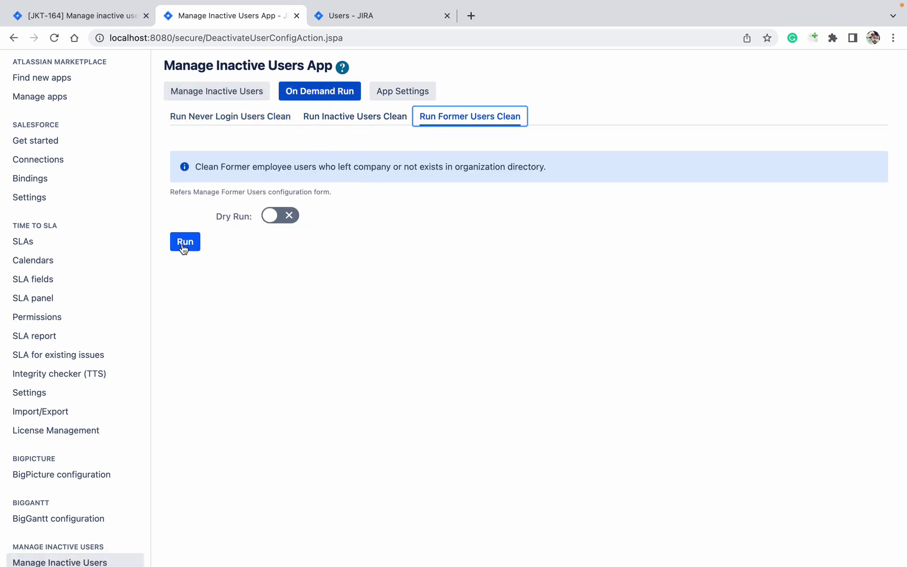
left_click(288, 215)
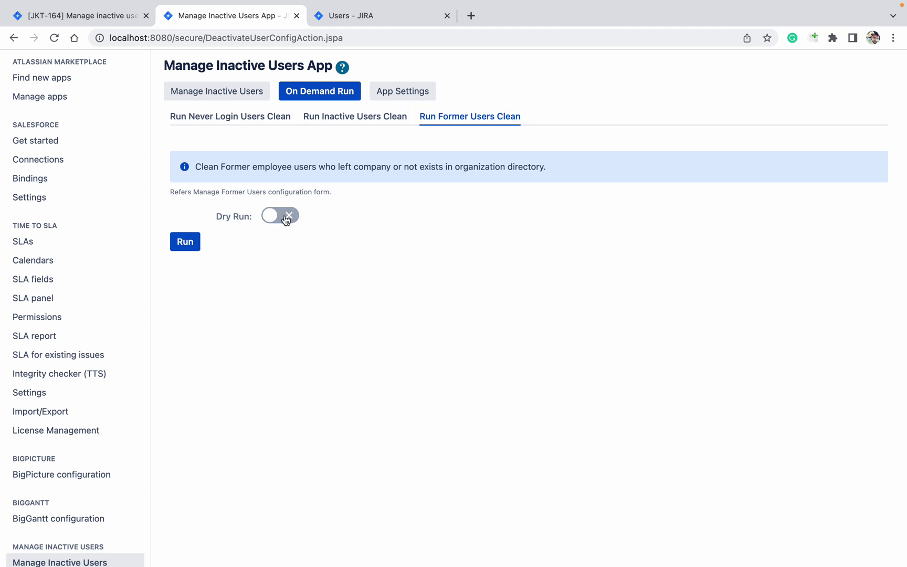
left_click(198, 241)
left_click(368, 117)
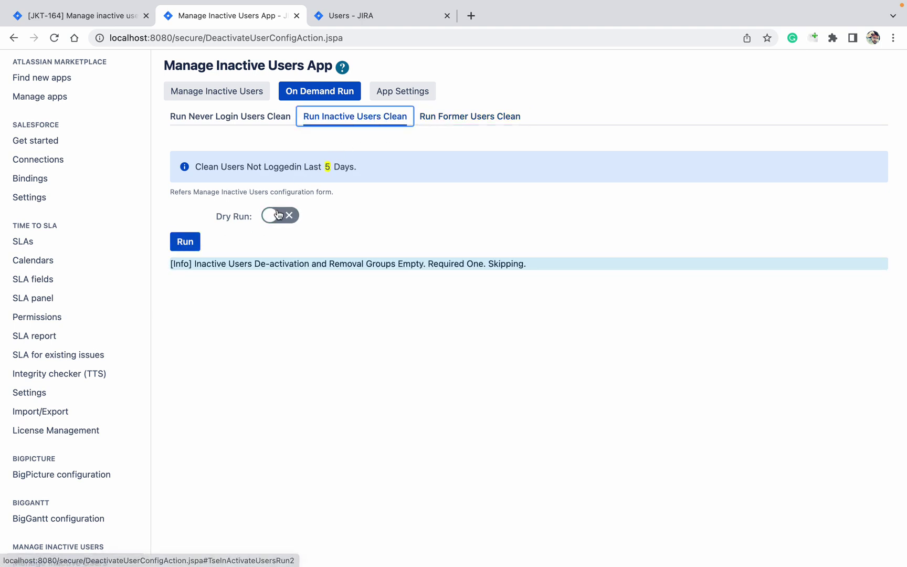
left_click(278, 214)
left_click(193, 240)
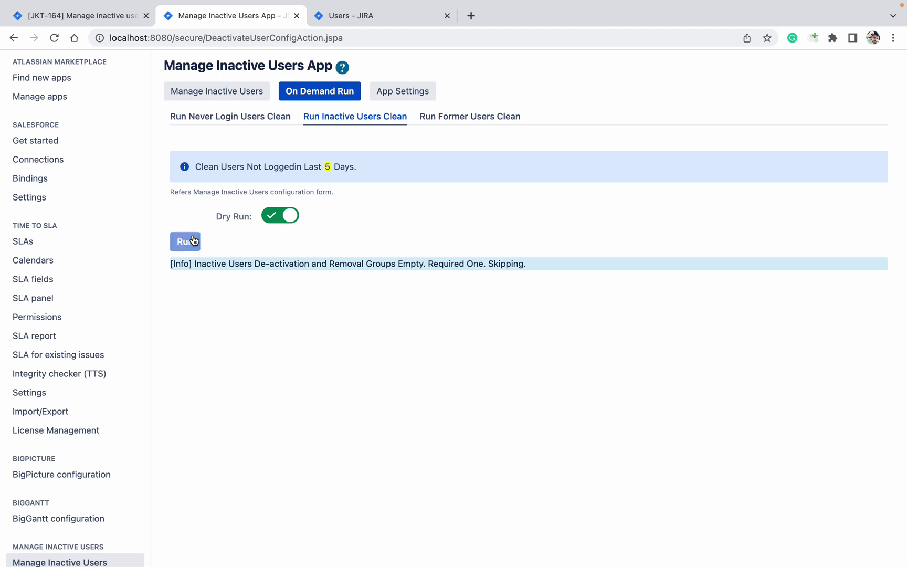
left_click(257, 116)
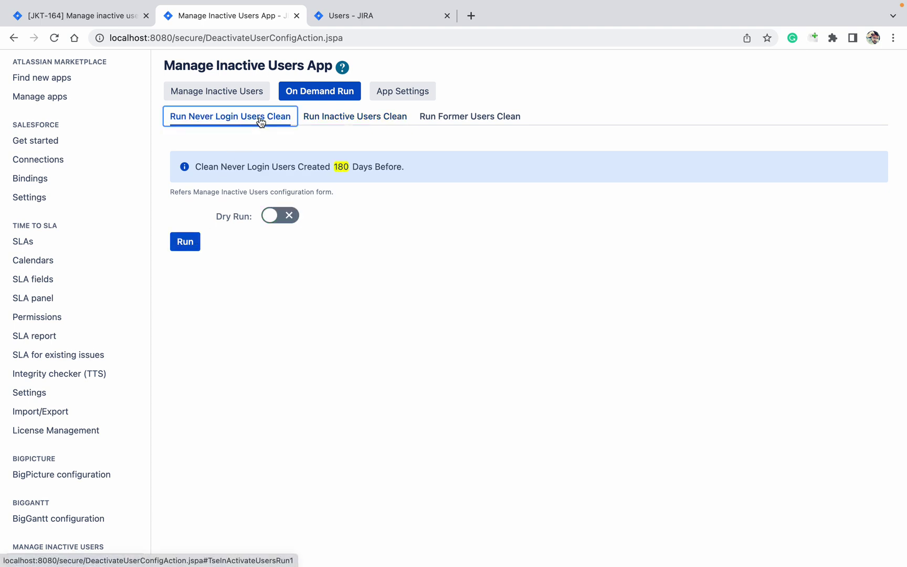
left_click(280, 221)
left_click(184, 243)
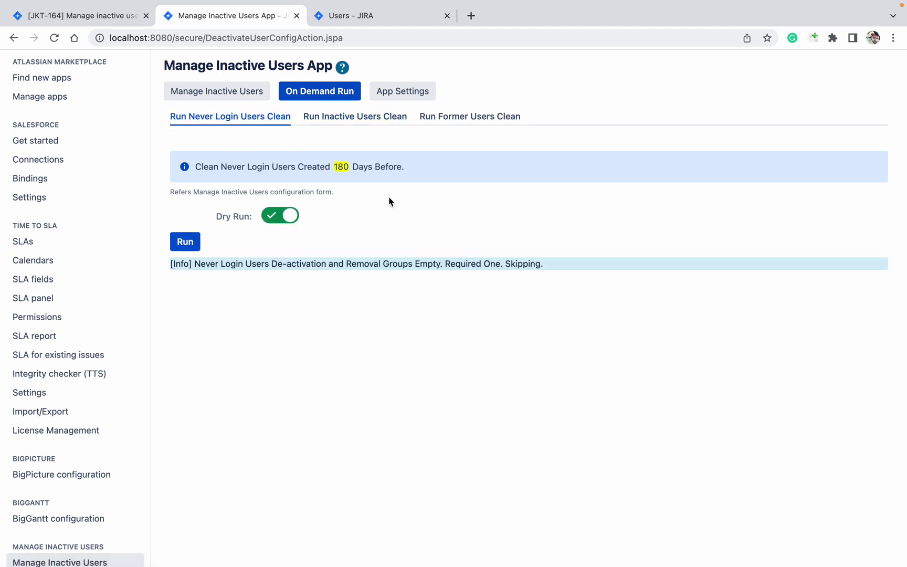
left_click(409, 19)
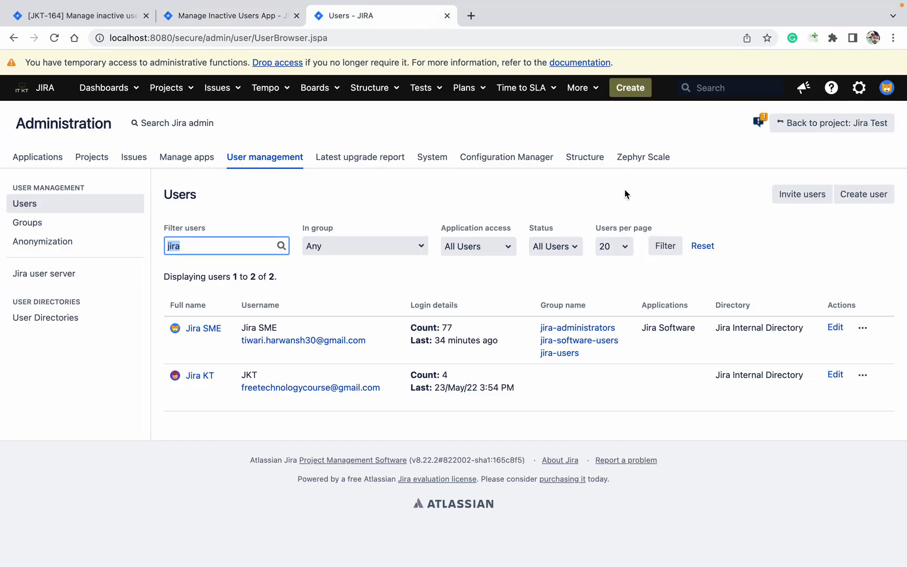
- Refresh the filtered Users list, then reopen the app's saved former-users configuration
left_click(666, 247)
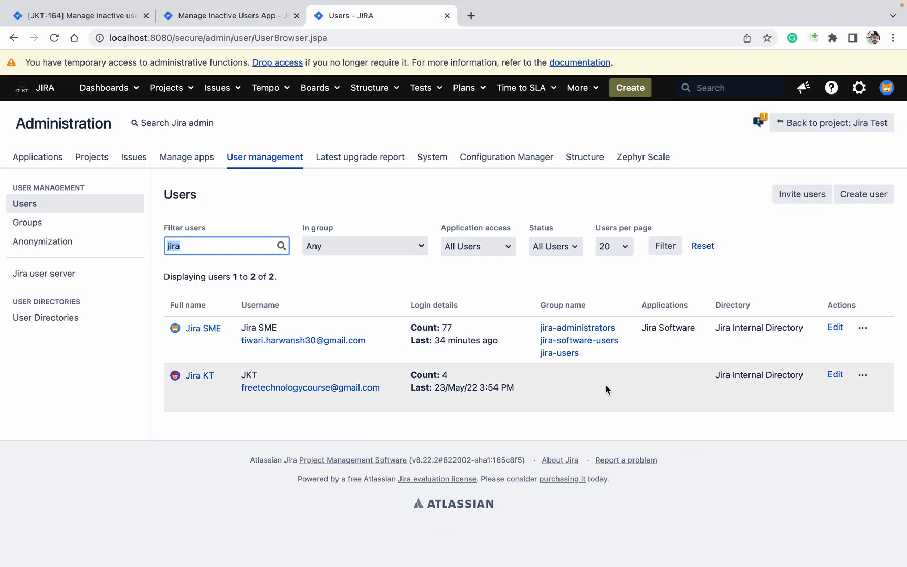
left_click(268, 16)
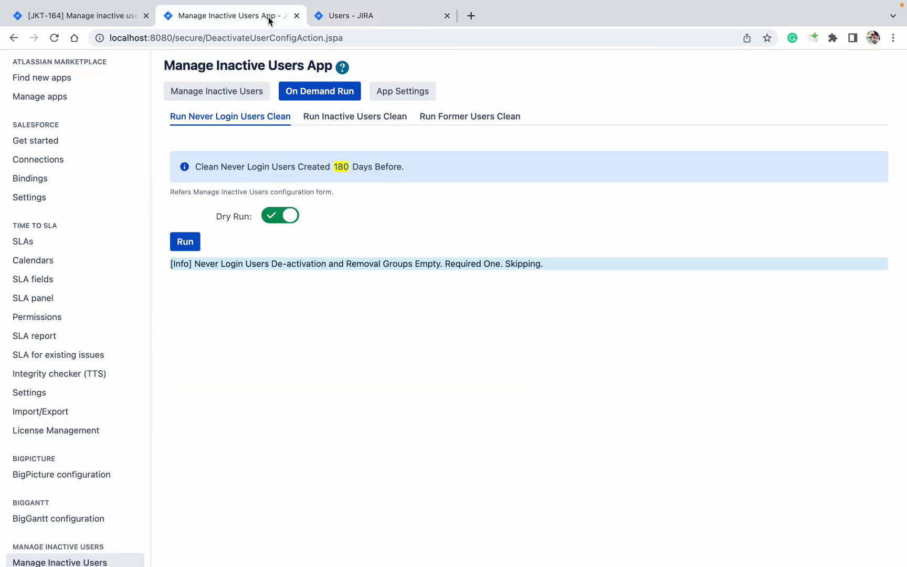
left_click(223, 97)
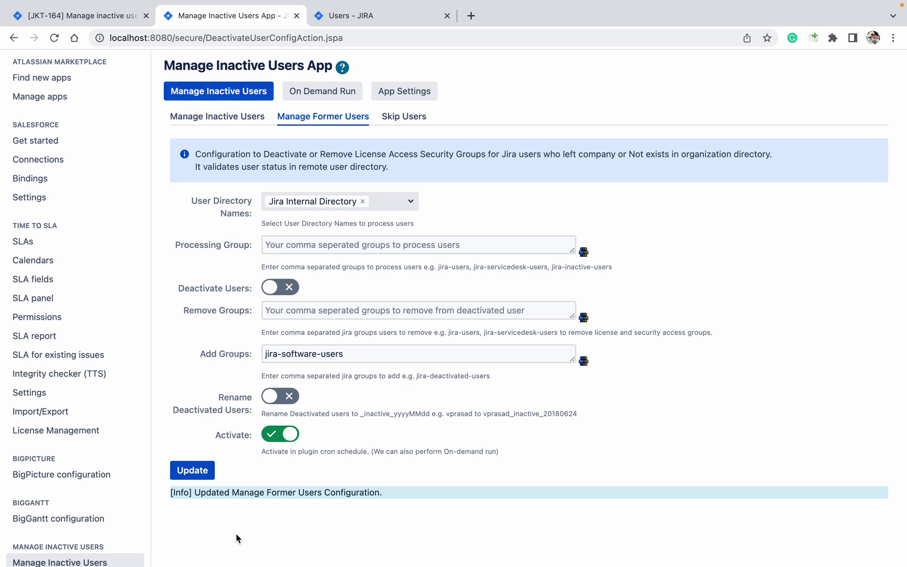
- View the Inactive Users Reports page and the remote user directory settings showing DEFAULT
scroll(236, 539, "down", 3)
left_click(61, 484)
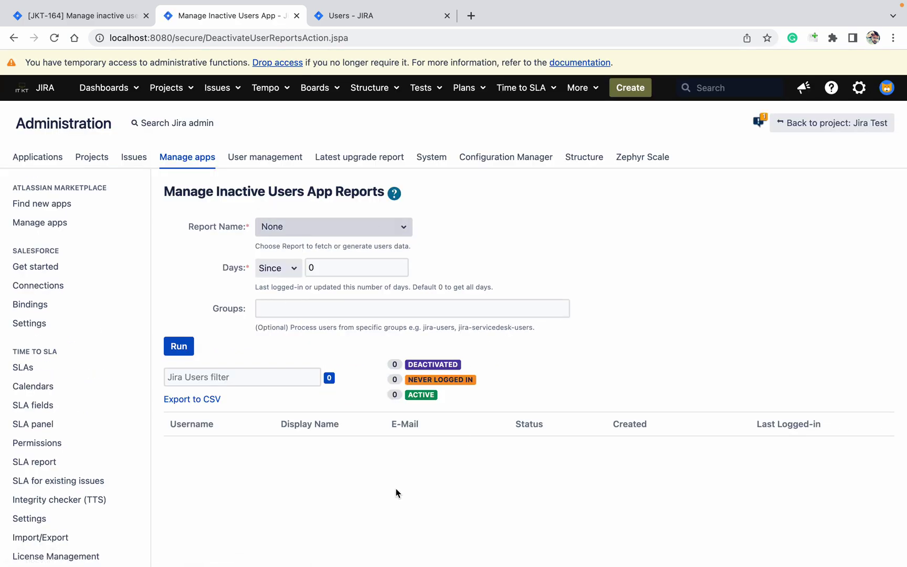
scroll(388, 488, "down", 6)
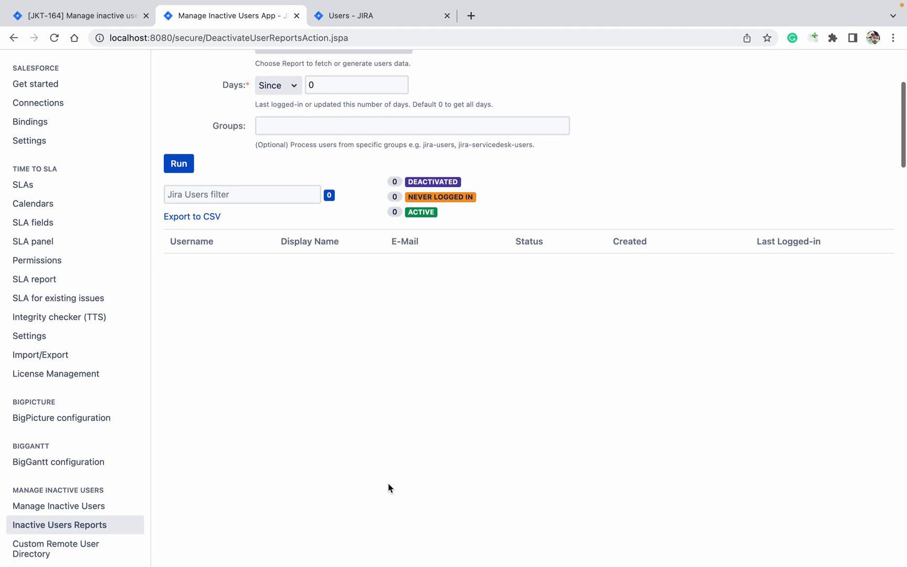
left_click(50, 434)
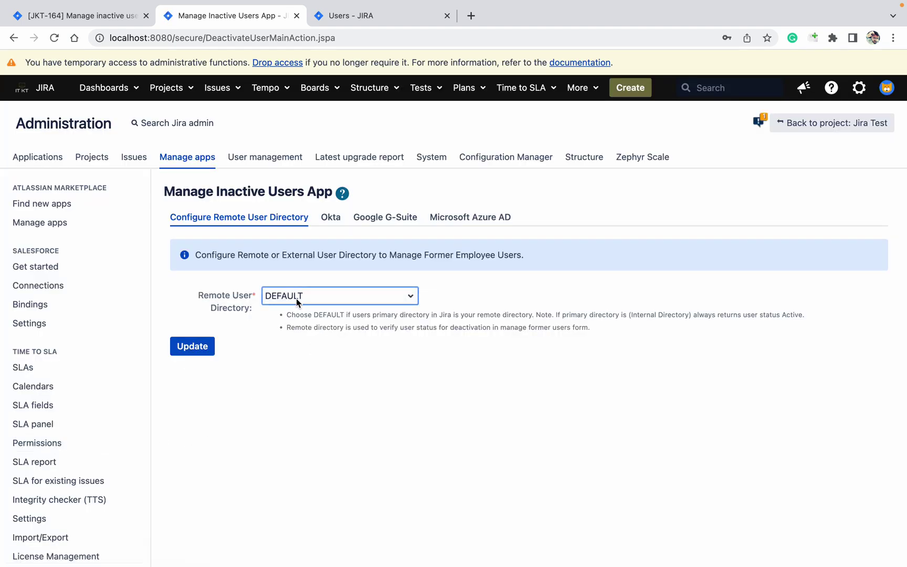
- Review the Remote User Directory dropdown options twice, keeping DEFAULT as the selected directory
left_click(296, 298)
left_click(356, 392)
left_click(346, 298)
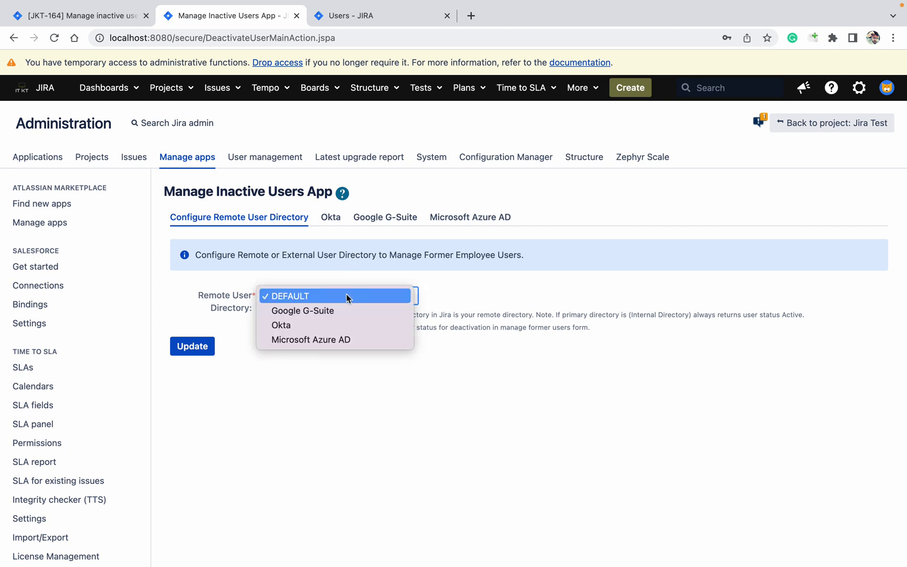
left_click(358, 372)
left_click(295, 428)
scroll(295, 428, "down", 5)
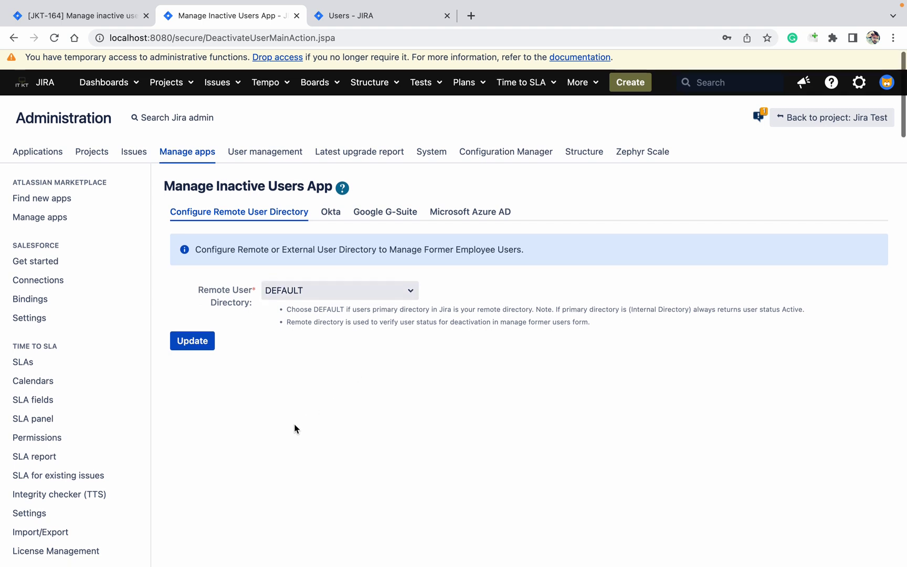
scroll(295, 428, "down", 1)
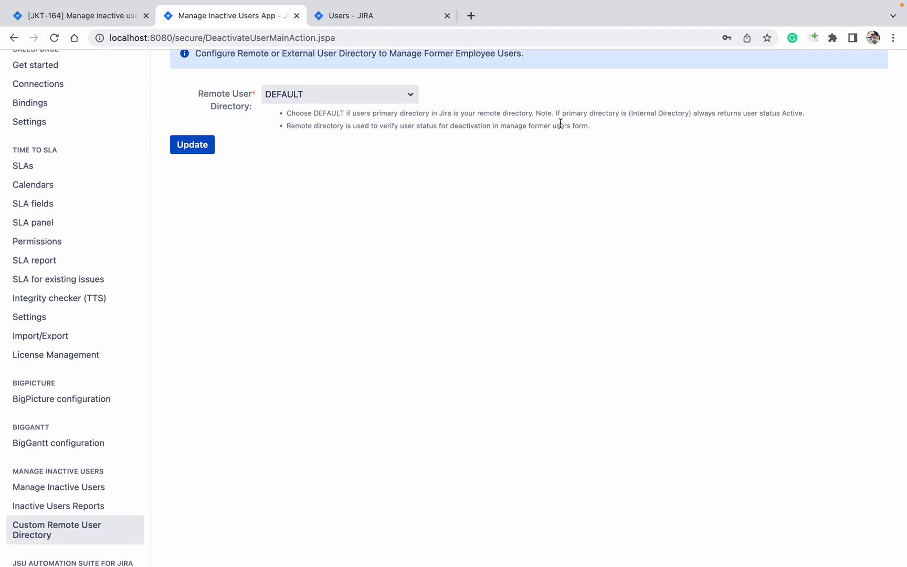